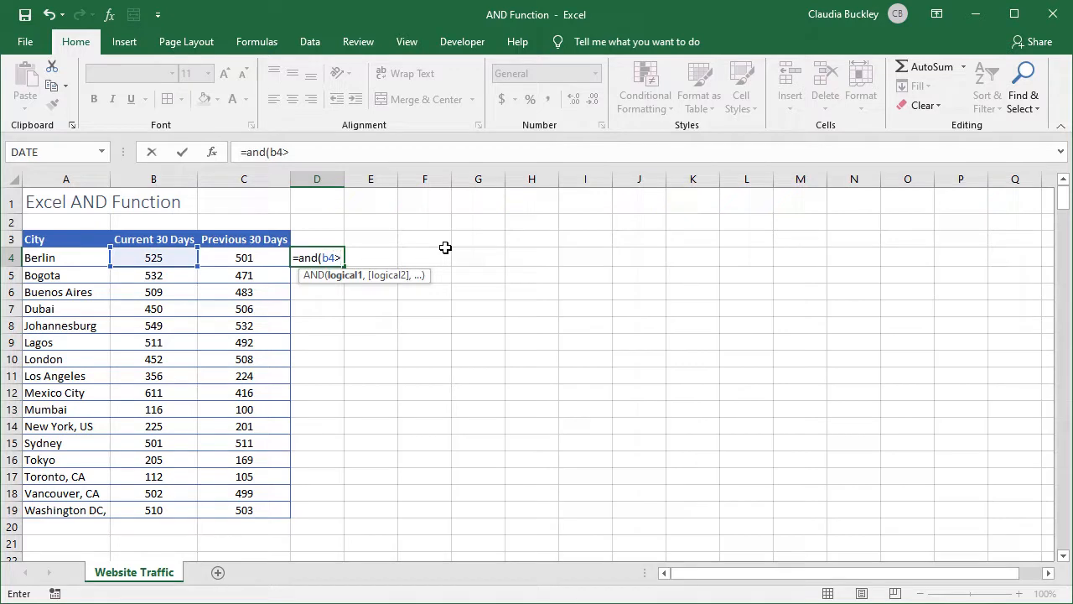
Complete the formula in D4 as =AND(B4>500,C4>500) and fill it down to D19
{"action": "type", "text": "500,"}
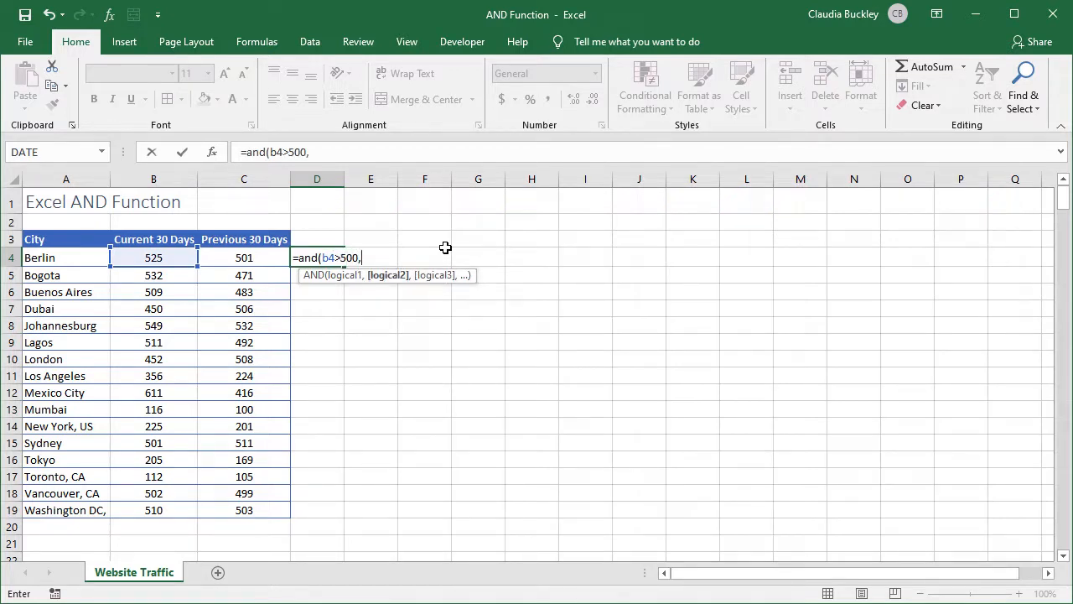
{"action": "type", "text": "c"}
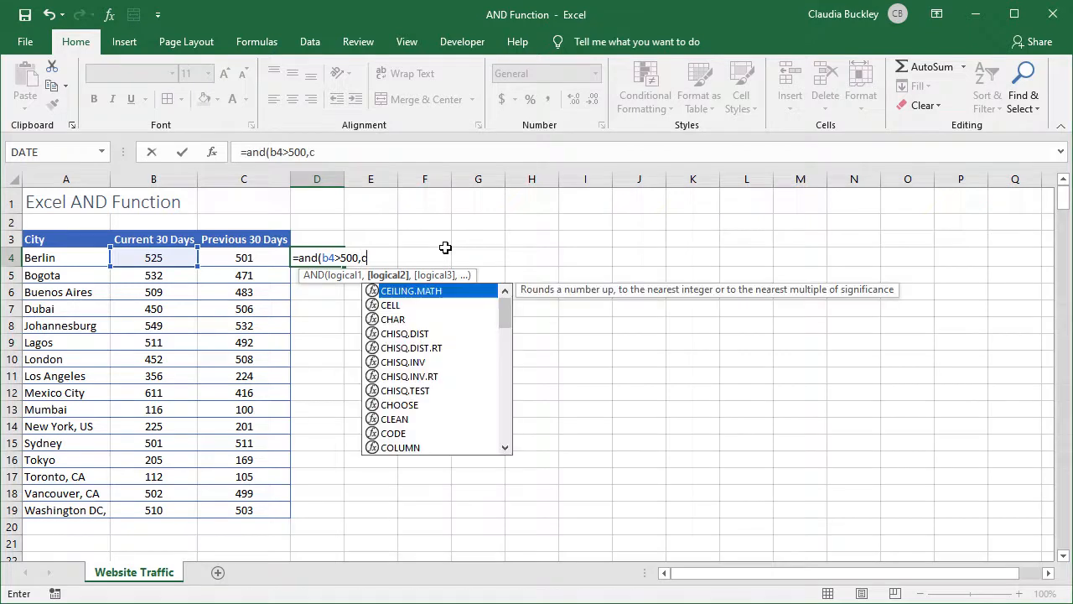
{"action": "type", "text": "4>500"}
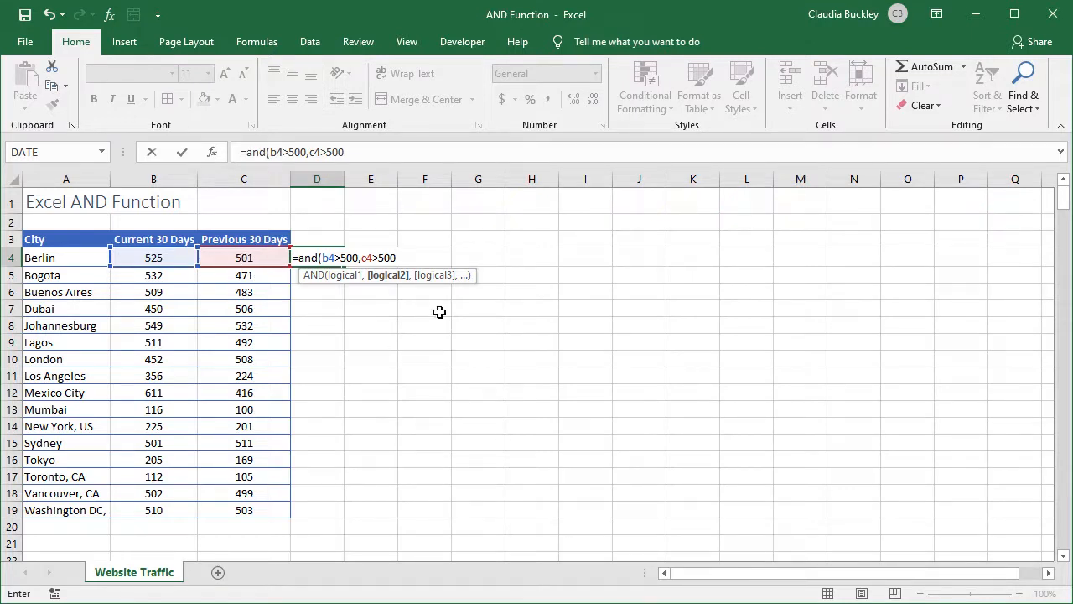
{"action": "type", "text": ")"}
{"action": "key", "text": "Return"}
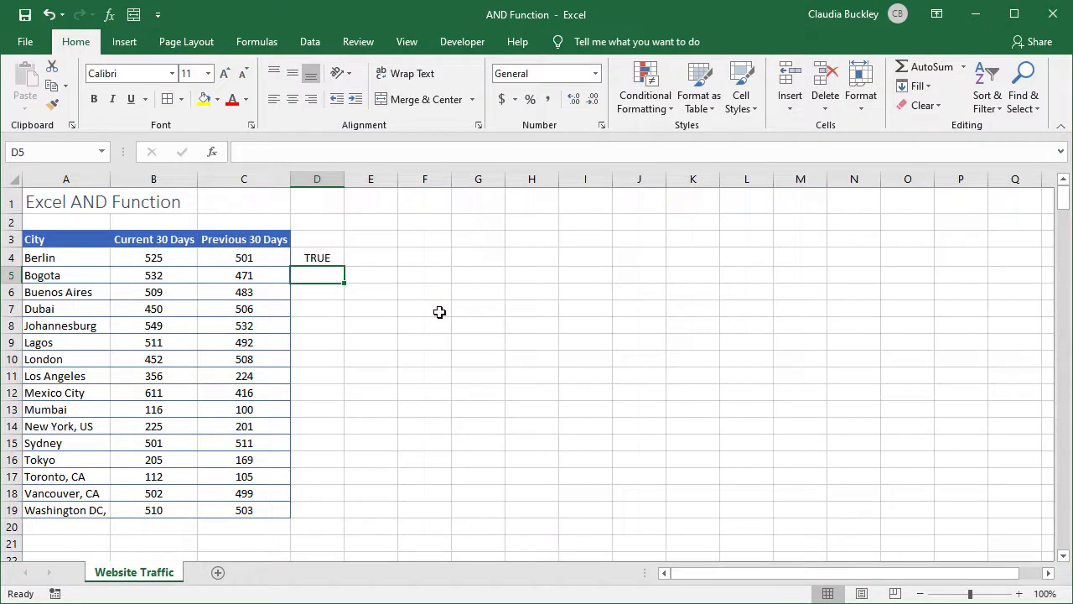
{"action": "left_click", "coordinate": [334, 254]}
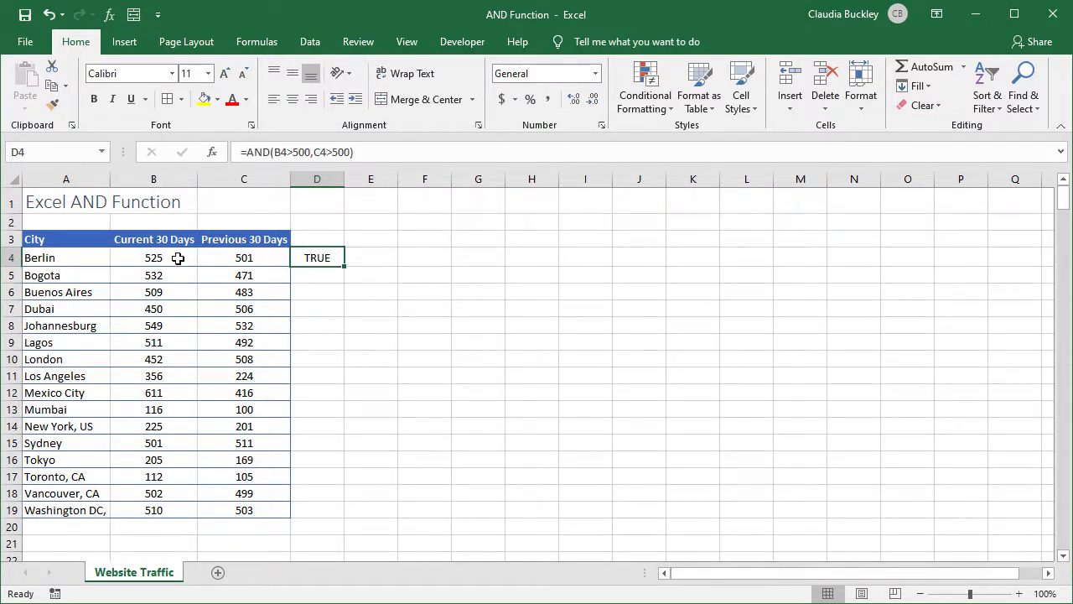
{"action": "double_click", "coordinate": [346, 267]}
Select D4, D8, D15 and D19 together to review the cities that meet both conditions
{"action": "left_click", "coordinate": [337, 261]}
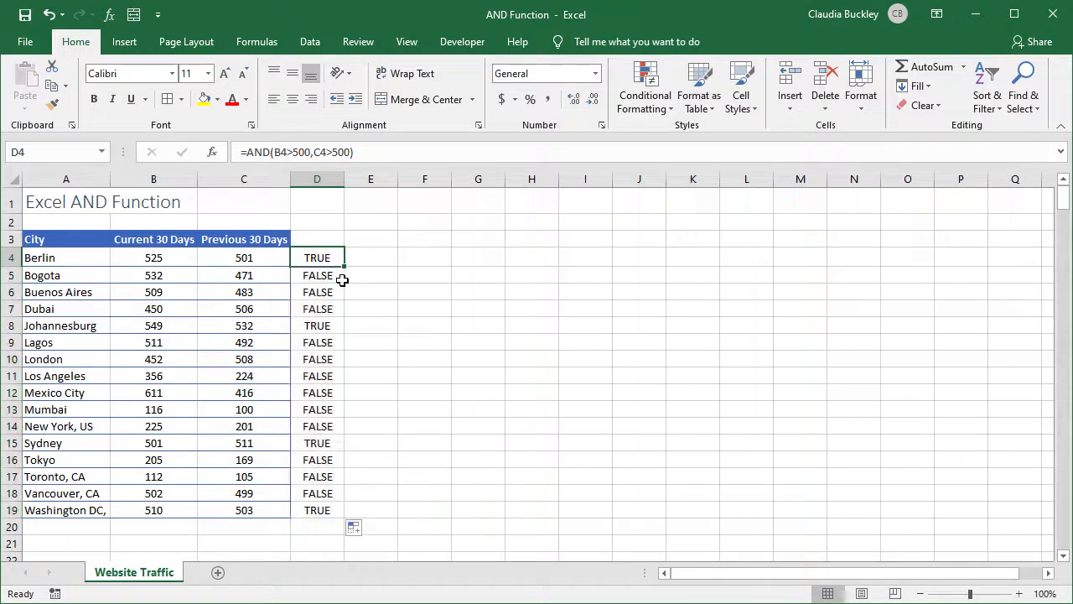
{"action": "left_click", "coordinate": [332, 325], "text": "ctrl"}
{"action": "left_click", "coordinate": [319, 442], "text": "ctrl"}
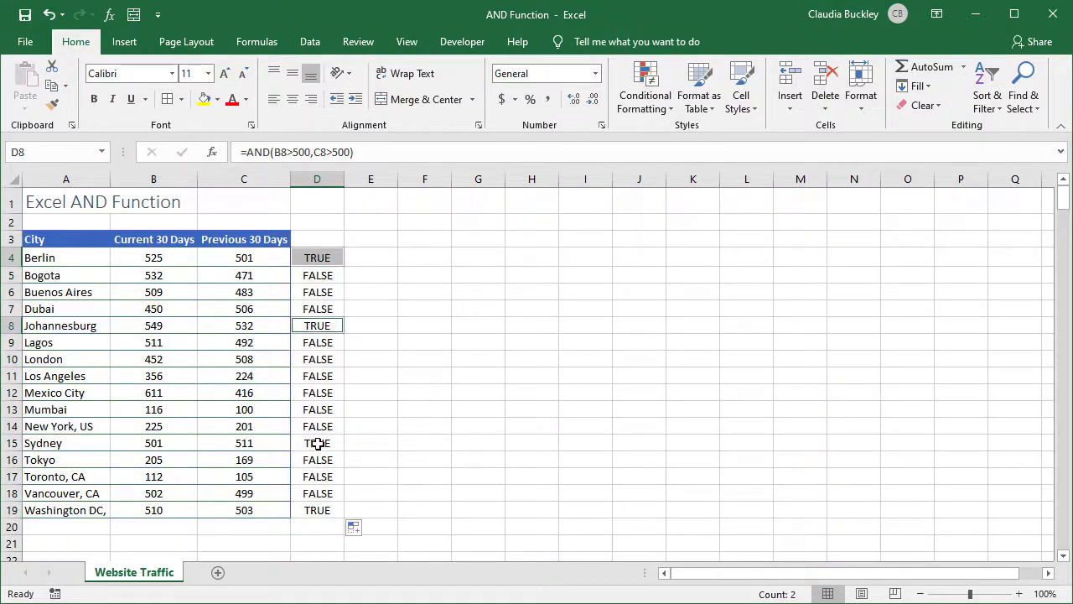
{"action": "left_click", "coordinate": [315, 508], "text": "ctrl"}
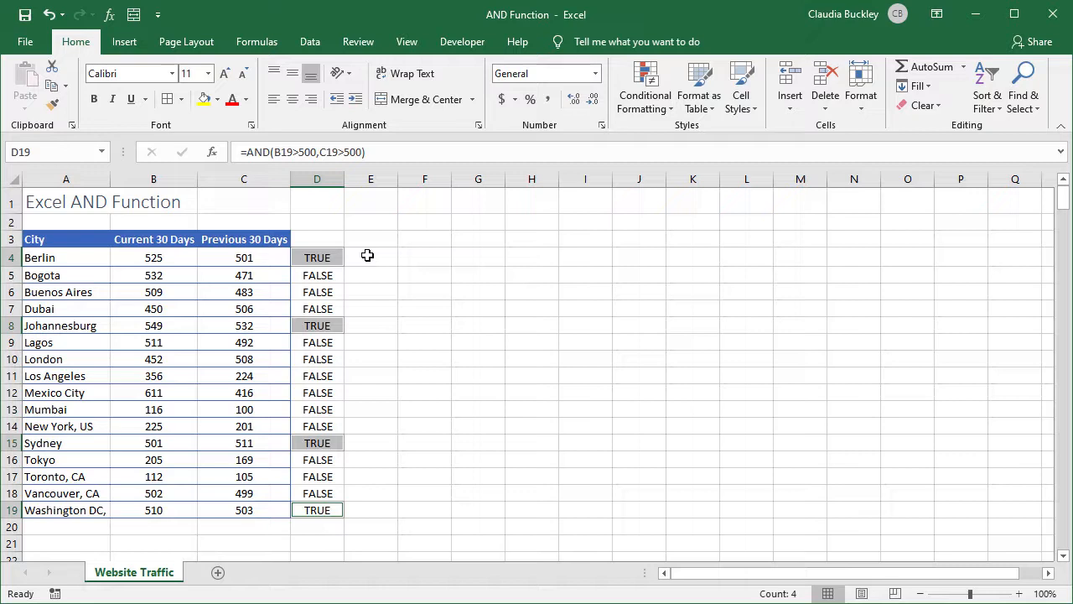
Wrap D4's AND formula in an IF function, using it as the logical test
{"action": "left_click", "coordinate": [317, 257]}
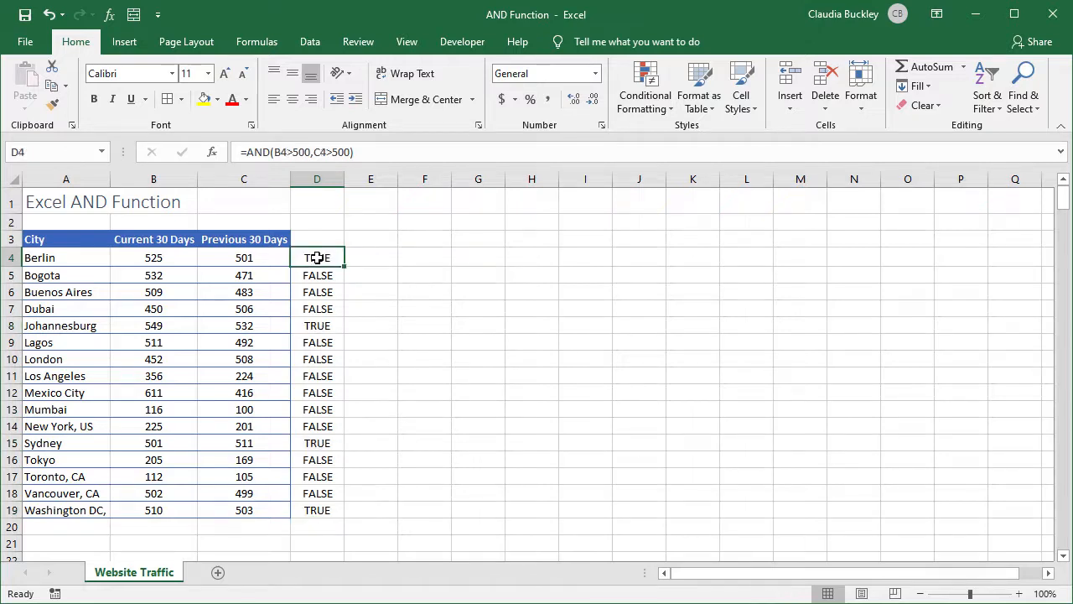
{"action": "left_click", "coordinate": [249, 152]}
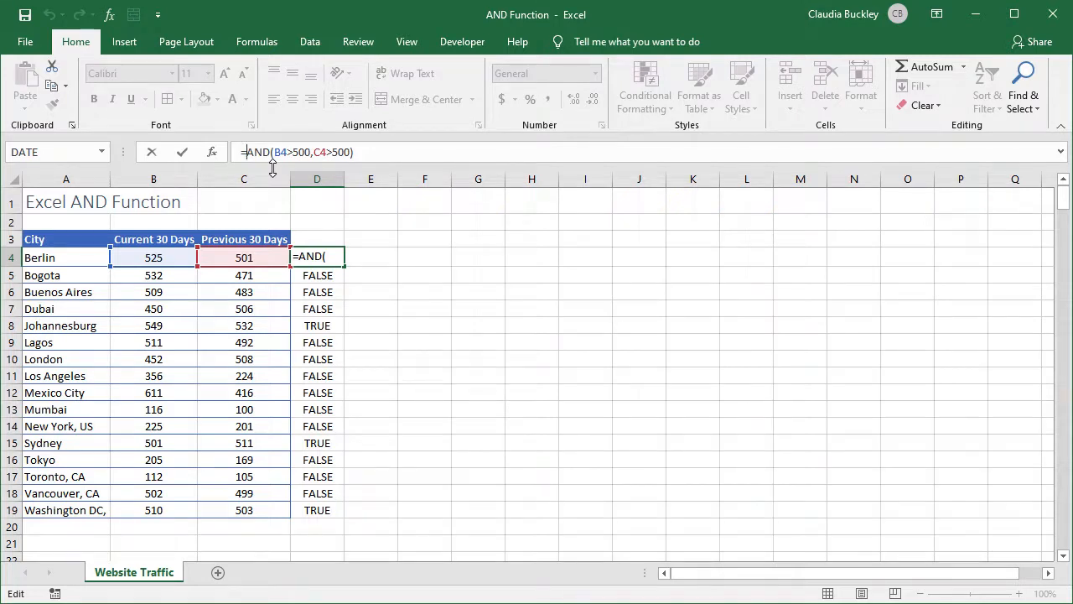
{"action": "type", "text": "if("}
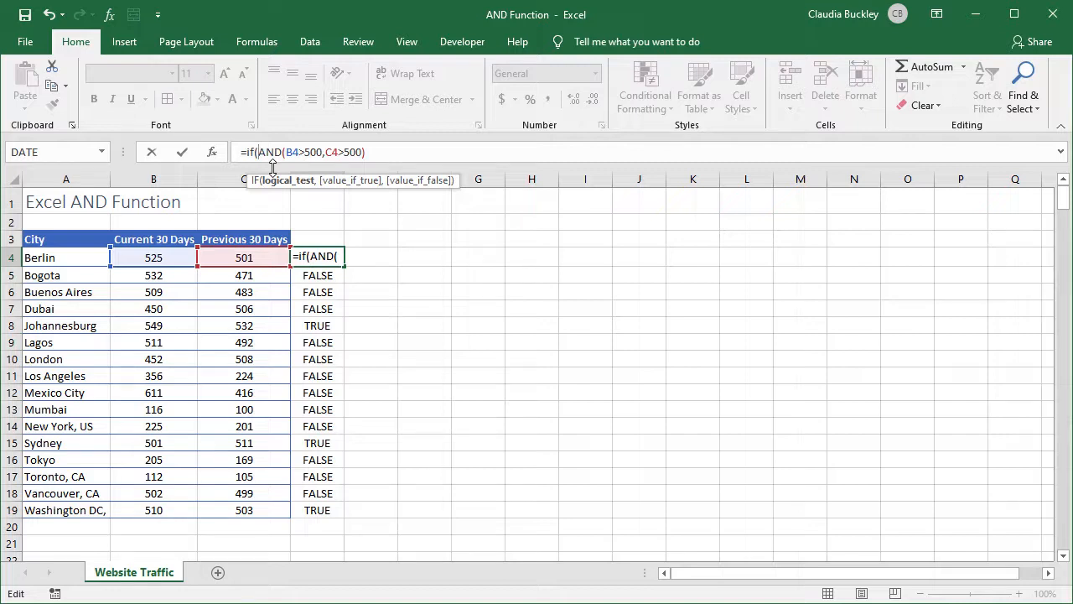
{"action": "left_click", "coordinate": [400, 152]}
{"action": "type", "text": ","}
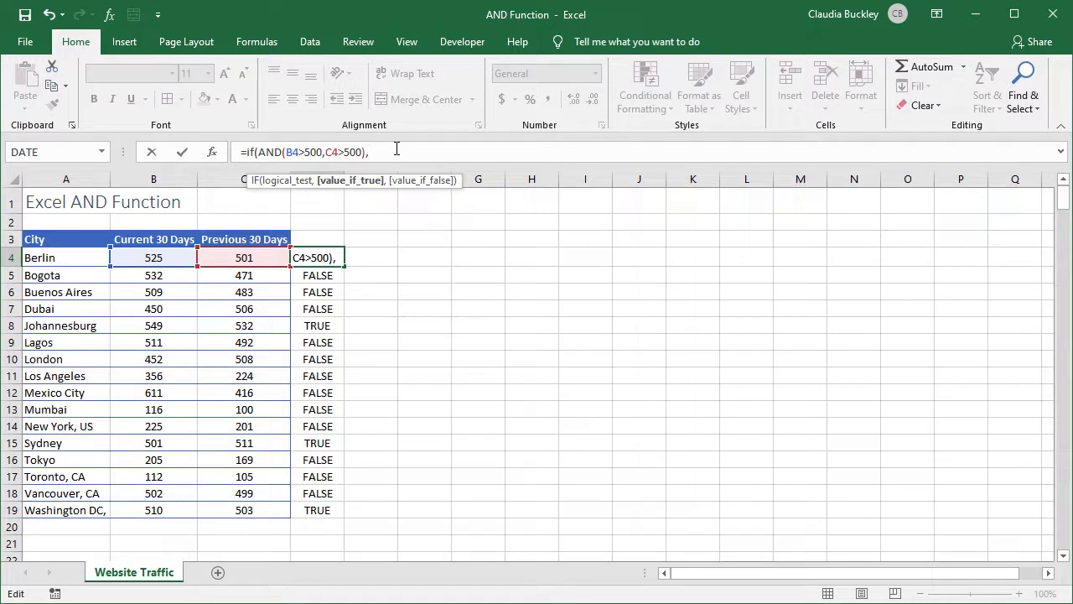
Complete D4's IF formula with "High Volume" as the value if true and an empty string "" as the value if false
{"action": "type", "text": "\"High V olume\""}
{"action": "type", "text": ","}
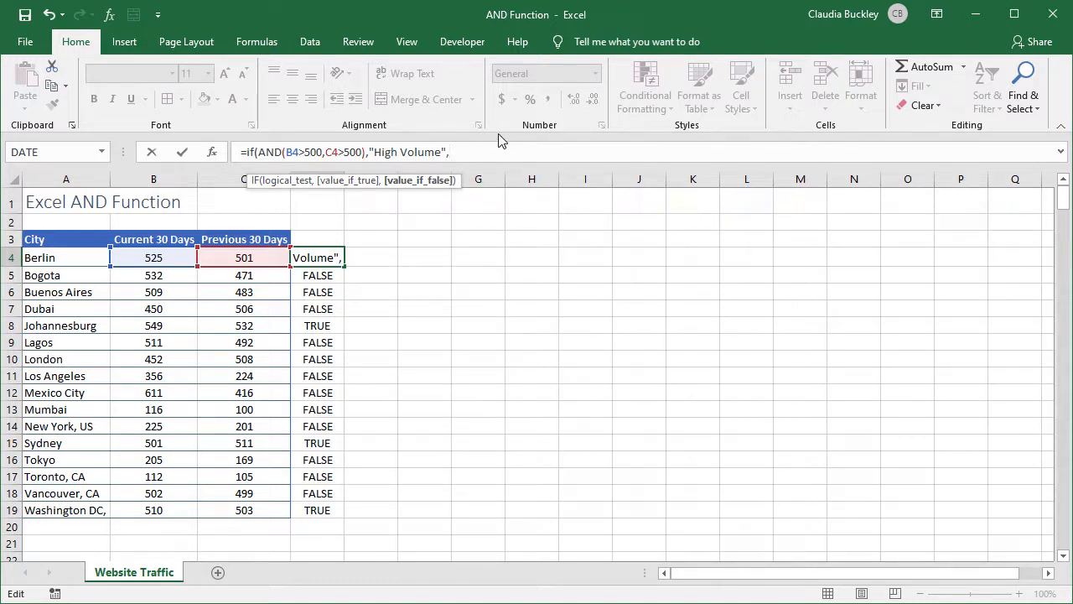
{"action": "type", "text": "\"\")"}
{"action": "key", "text": "Return"}
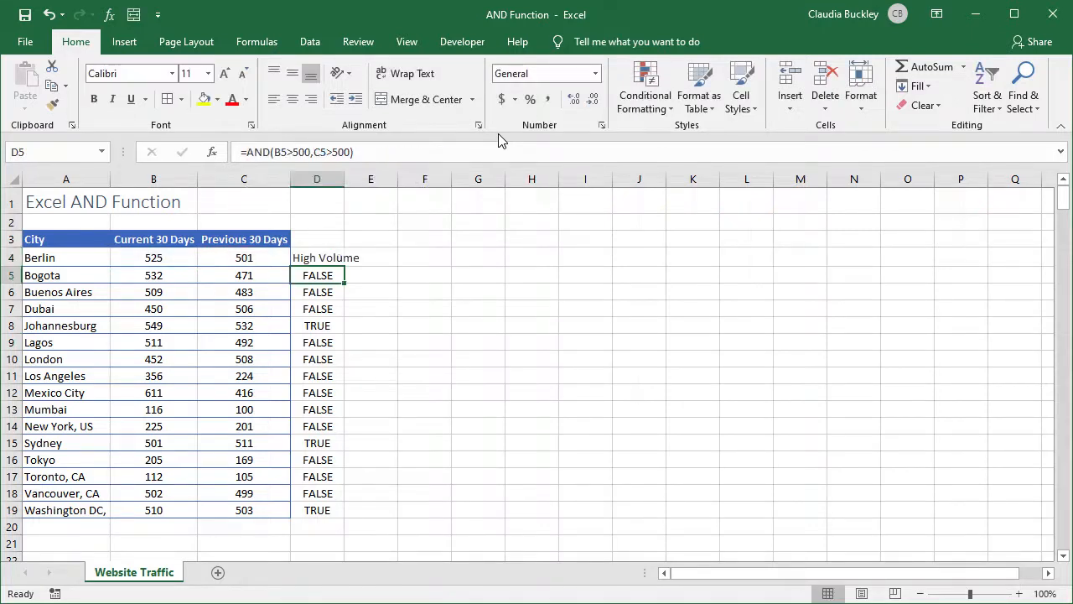
Widen column D to fit its text and fill D4's IF formula down through the city rows
{"action": "left_click", "coordinate": [327, 258]}
{"action": "left_click_drag", "start_coordinate": [345, 178], "coordinate": [363, 178]}
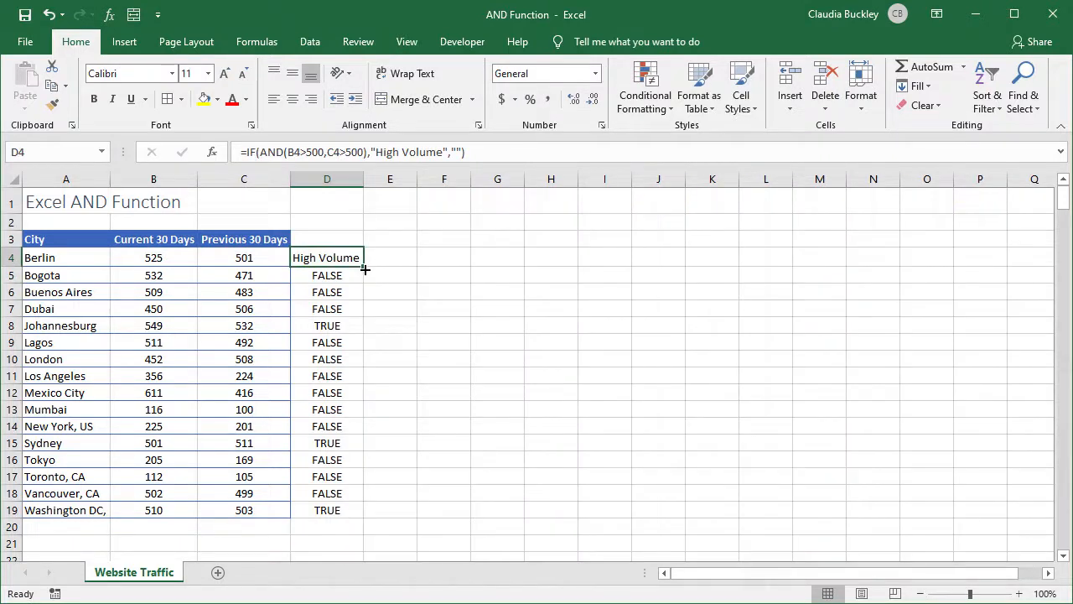
{"action": "double_click", "coordinate": [365, 270]}
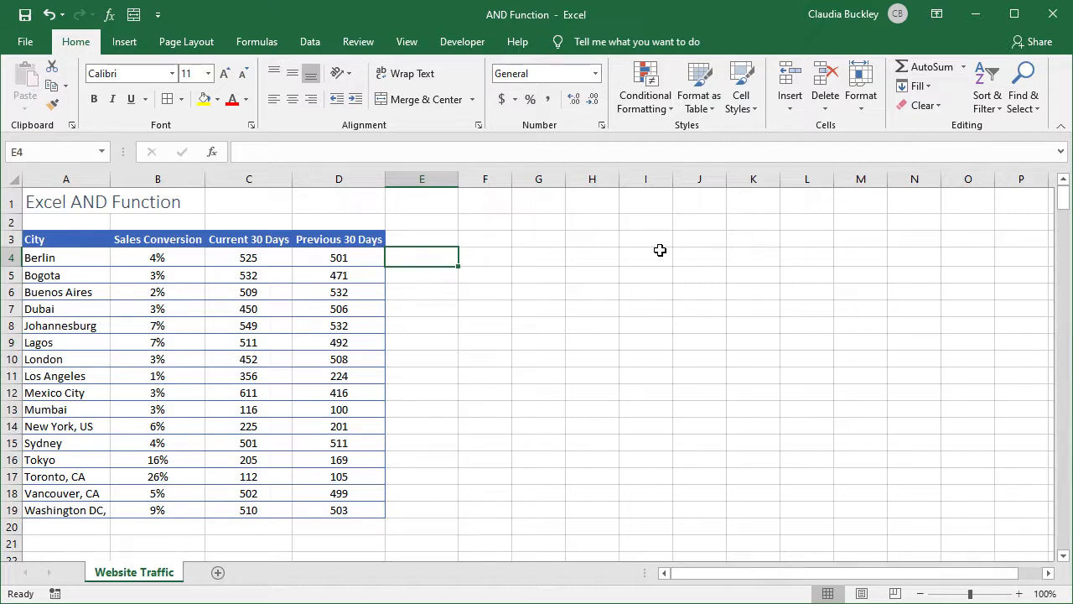
Examine the Sales Conversion column and the Current 30 Days and Previous 30 Days columns of the traffic table
{"action": "left_click_drag", "start_coordinate": [190, 179], "coordinate": [302, 173]}
{"action": "left_click", "coordinate": [174, 170]}
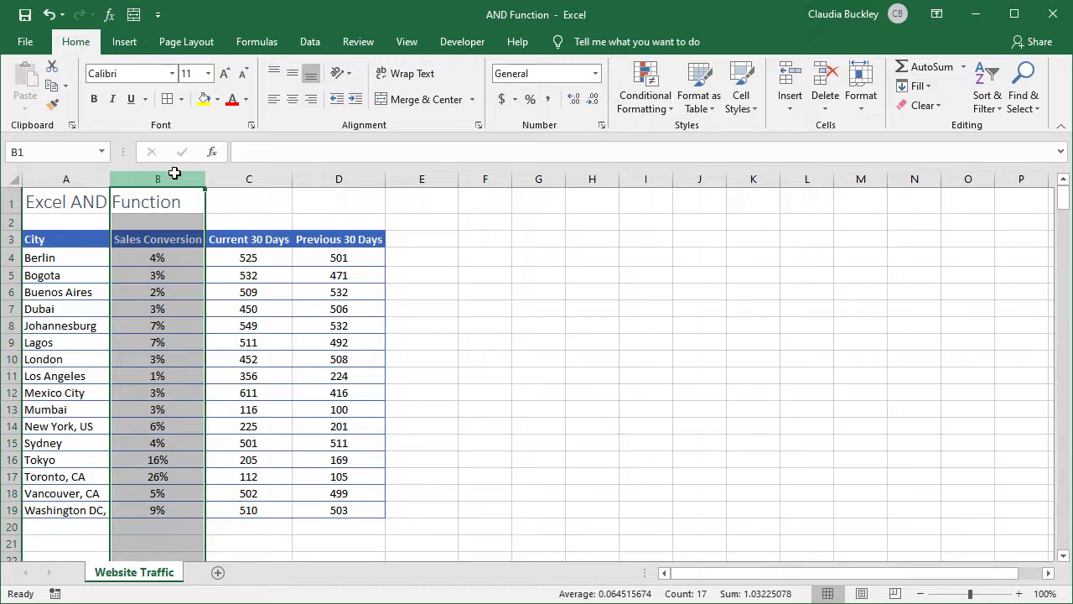
{"action": "left_click", "coordinate": [210, 178]}
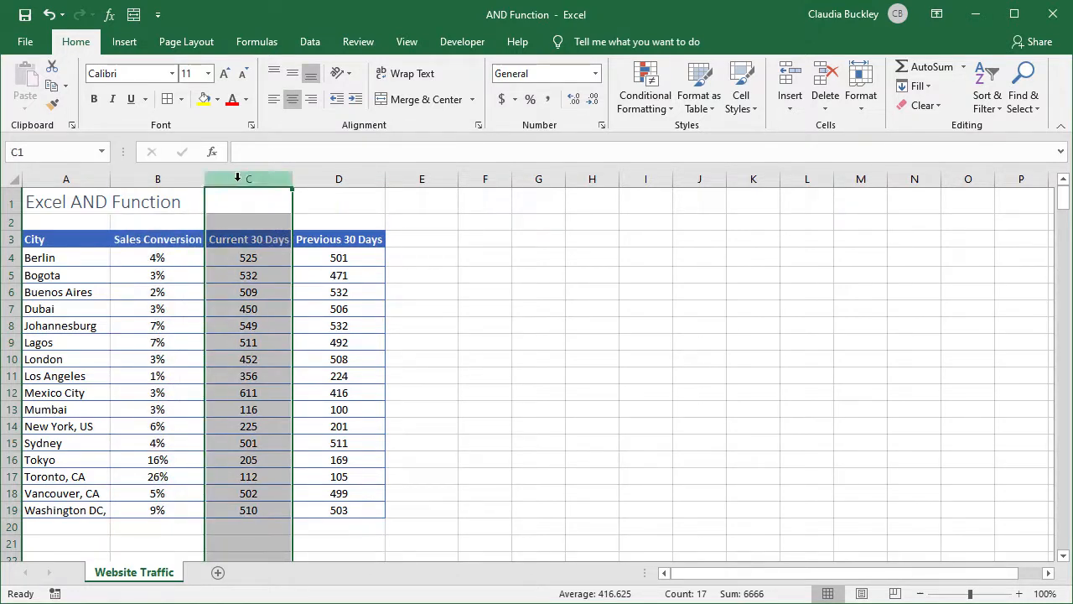
{"action": "left_click_drag", "start_coordinate": [239, 178], "coordinate": [327, 184]}
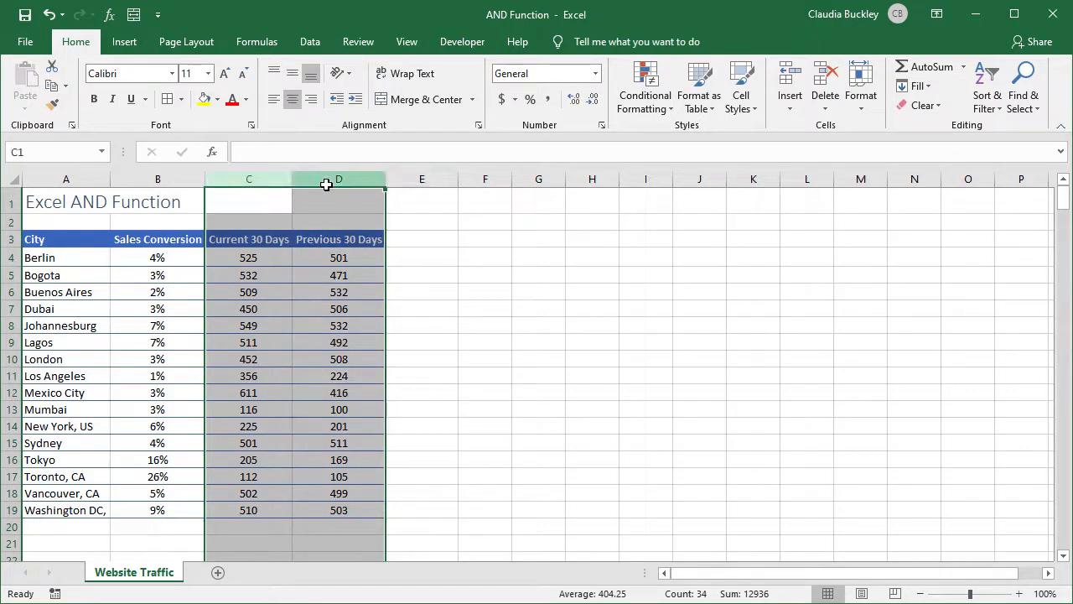
{"action": "left_click", "coordinate": [421, 258]}
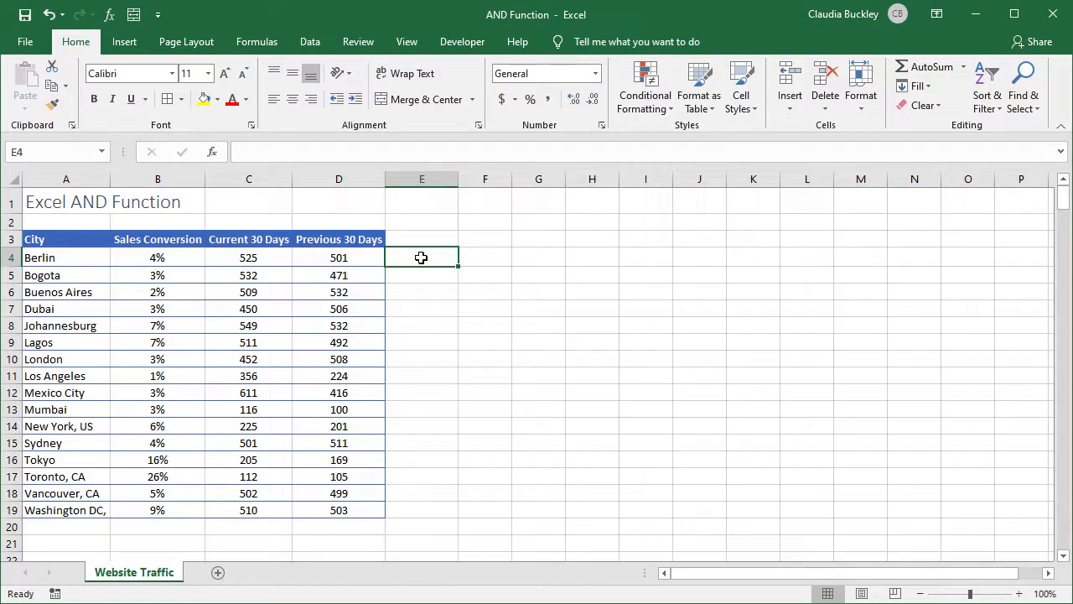
{"action": "left_click", "coordinate": [178, 177]}
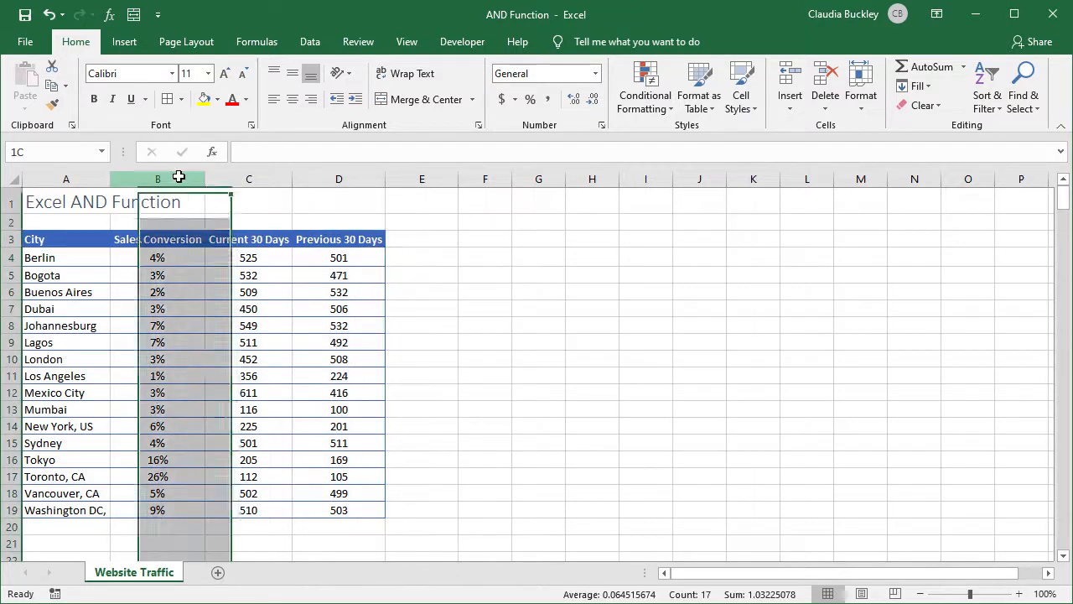
{"action": "left_click_drag", "start_coordinate": [249, 178], "coordinate": [323, 180]}
Begin an AND formula in E4 with B4>5% as its first condition
{"action": "left_click", "coordinate": [411, 258]}
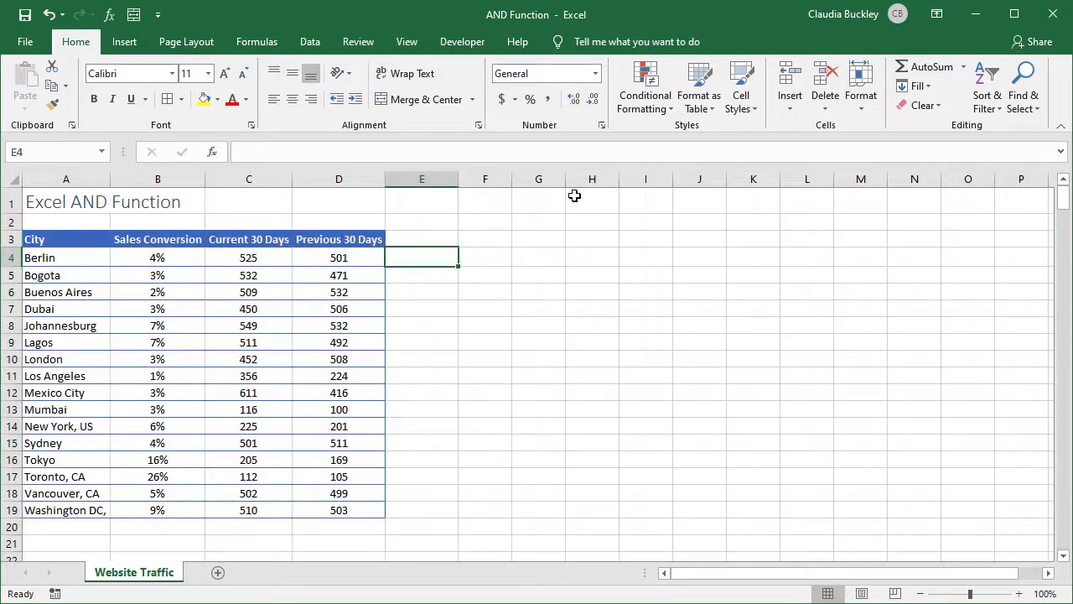
{"action": "type", "text": "=AND("}
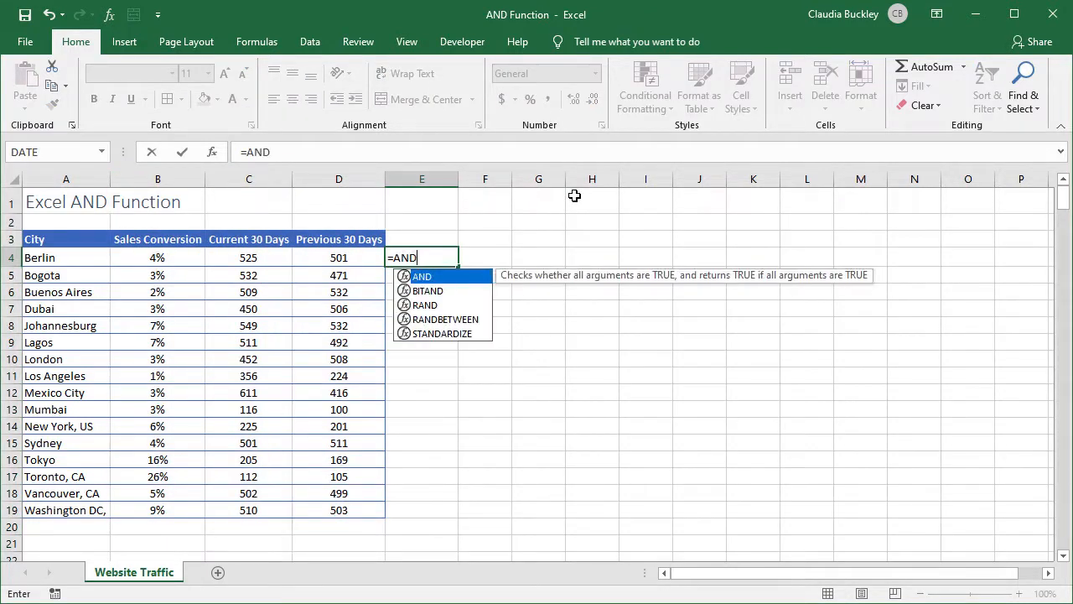
{"action": "left_click", "coordinate": [190, 256]}
{"action": "type", "text": ">5"}
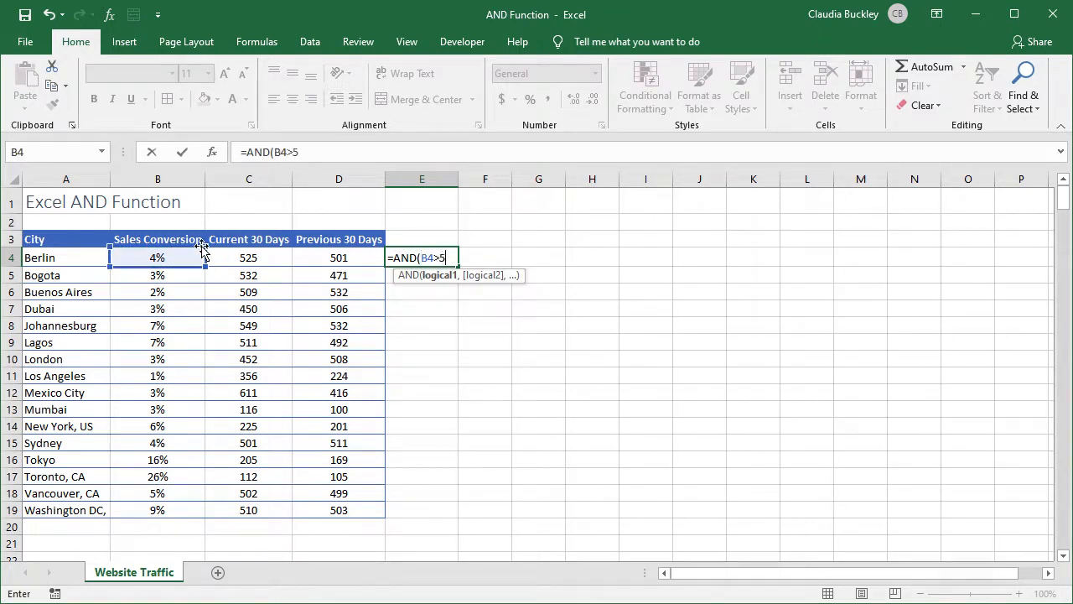
{"action": "type", "text": "%,"}
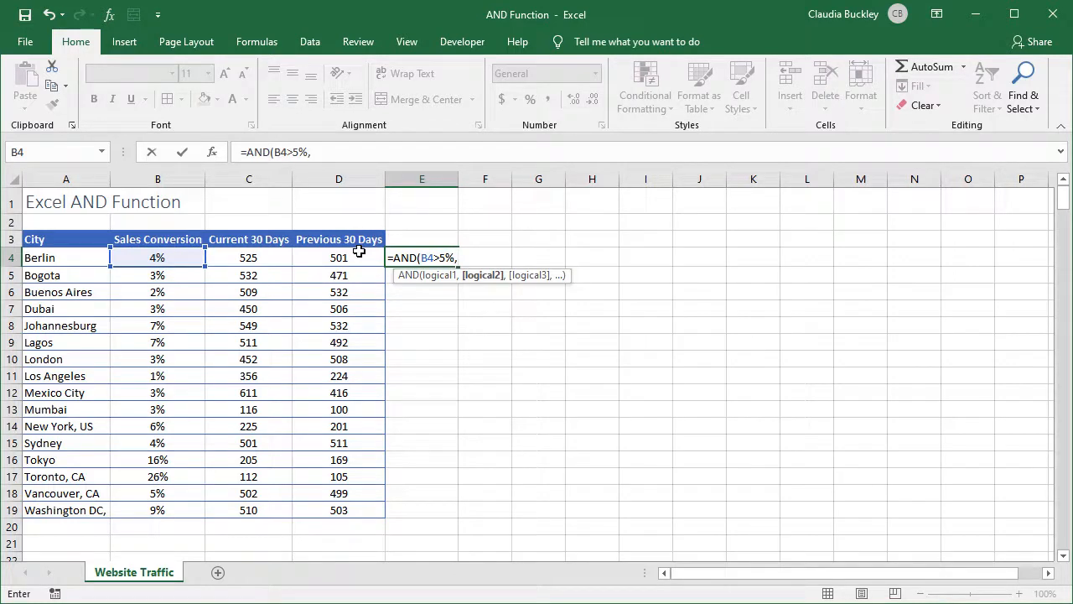
Complete E4's formula with the nested condition OR(C4>500,D4>500) and fill it down to E19
{"action": "type", "text": "OR("}
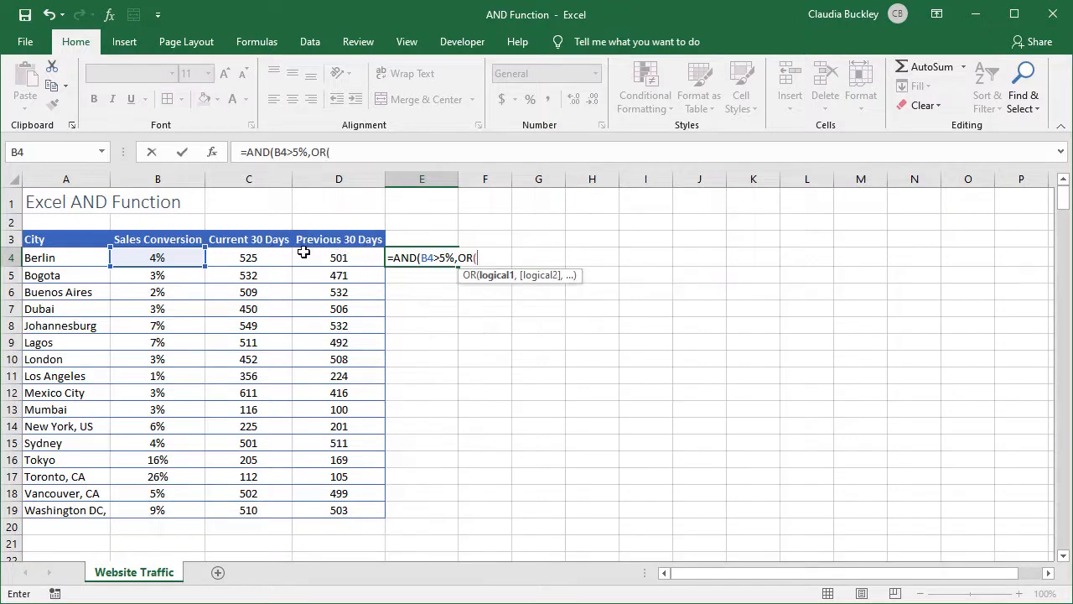
{"action": "left_click", "coordinate": [275, 259]}
{"action": "type", "text": "00"}
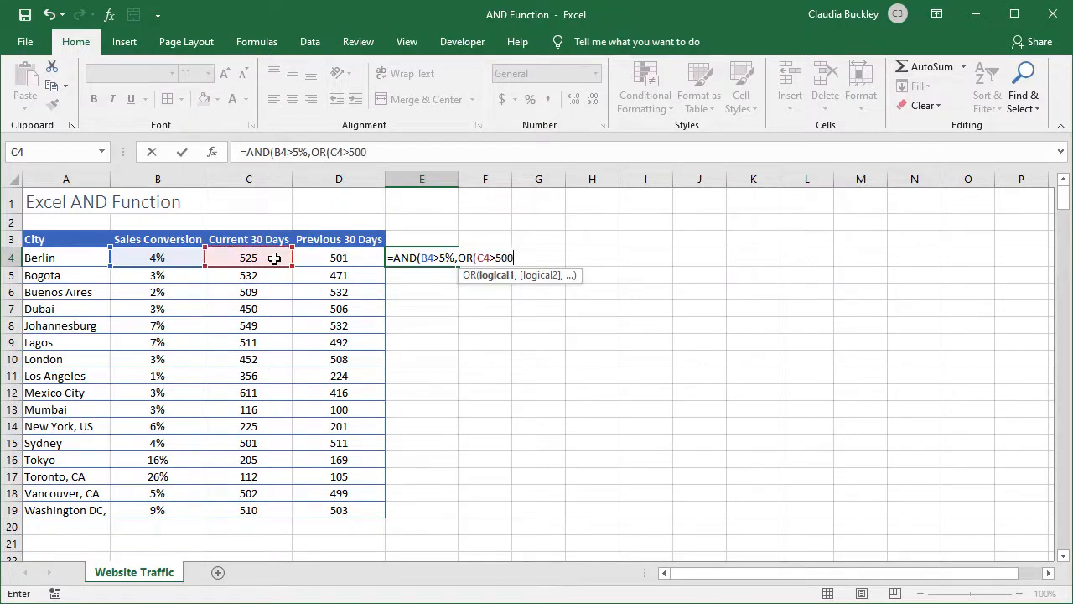
{"action": "type", "text": ","}
{"action": "left_click", "coordinate": [323, 255]}
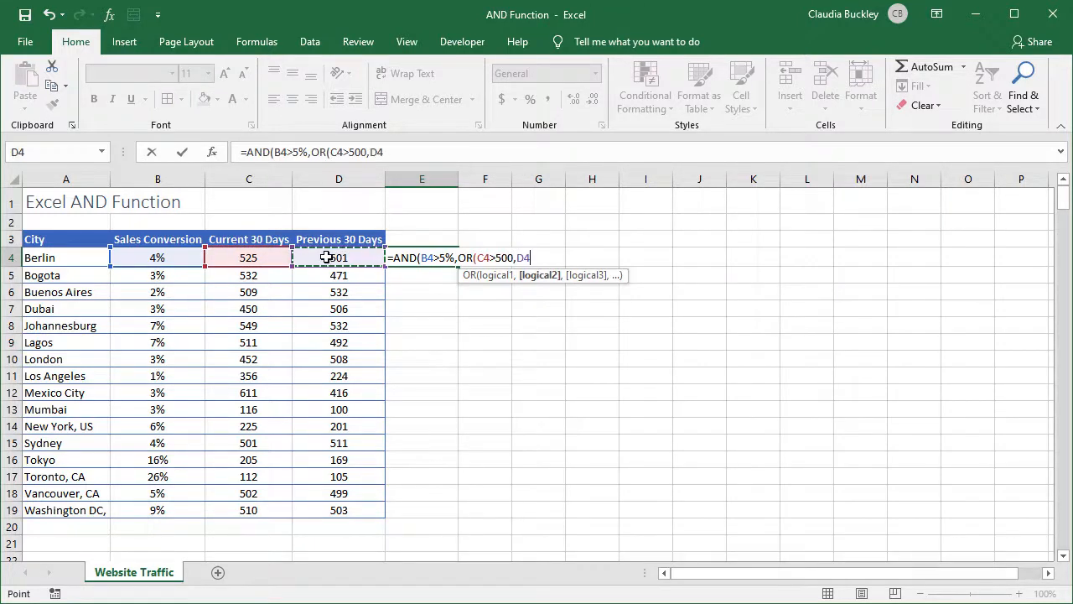
{"action": "type", "text": ">500"}
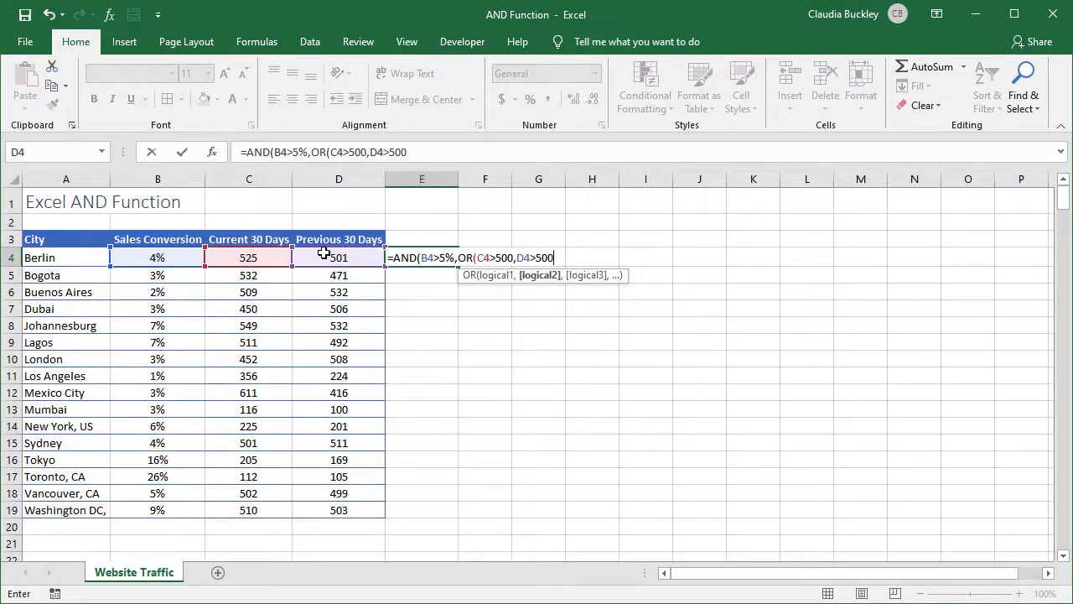
{"action": "type", "text": ")"}
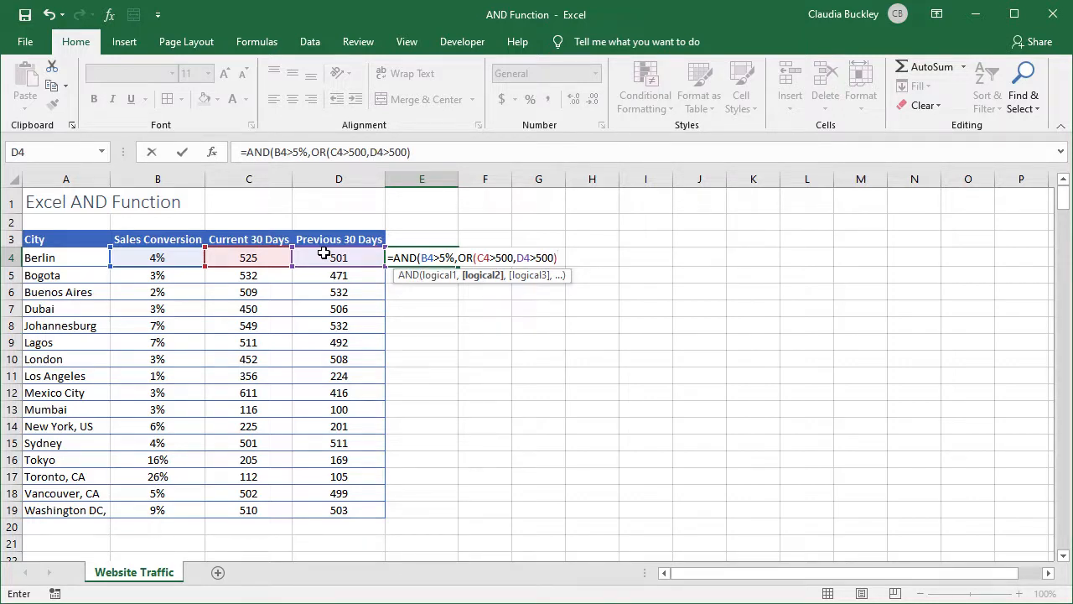
{"action": "type", "text": ")"}
{"action": "key", "text": "Return"}
{"action": "left_click", "coordinate": [421, 254]}
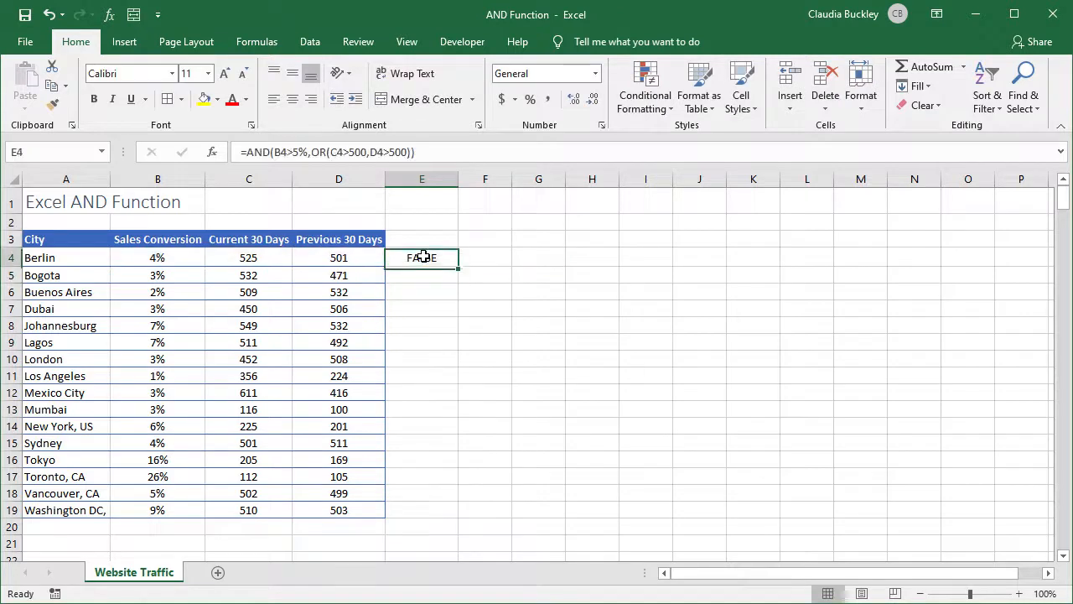
{"action": "double_click", "coordinate": [460, 268]}
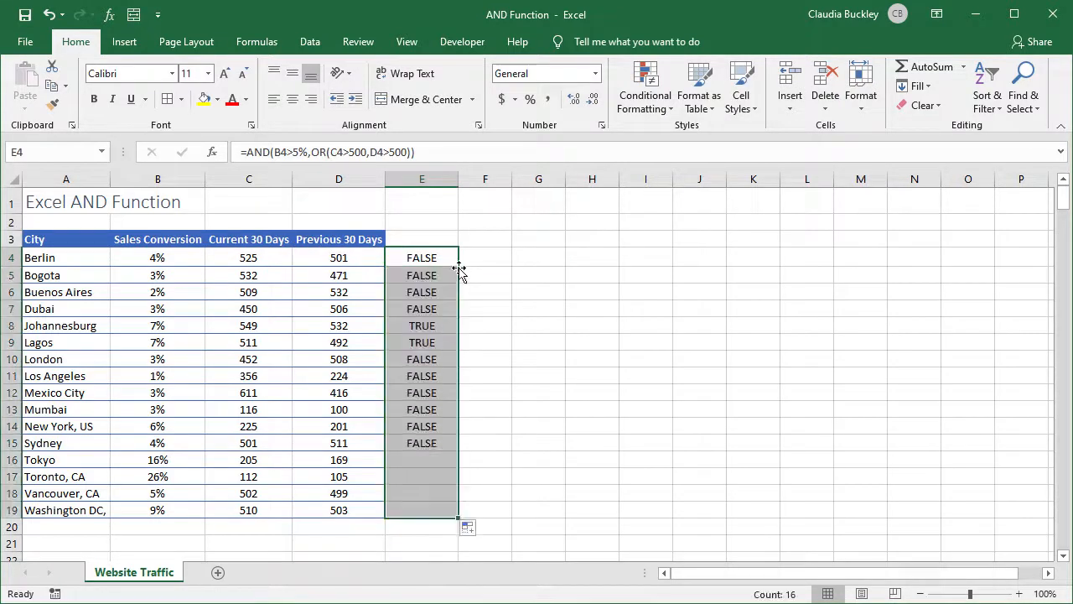
Select the TRUE results in E8, E9, E18 and E19, and the range C8:D9, to check them against the conditions
{"action": "left_click", "coordinate": [423, 327]}
{"action": "left_click", "coordinate": [427, 339], "text": "ctrl"}
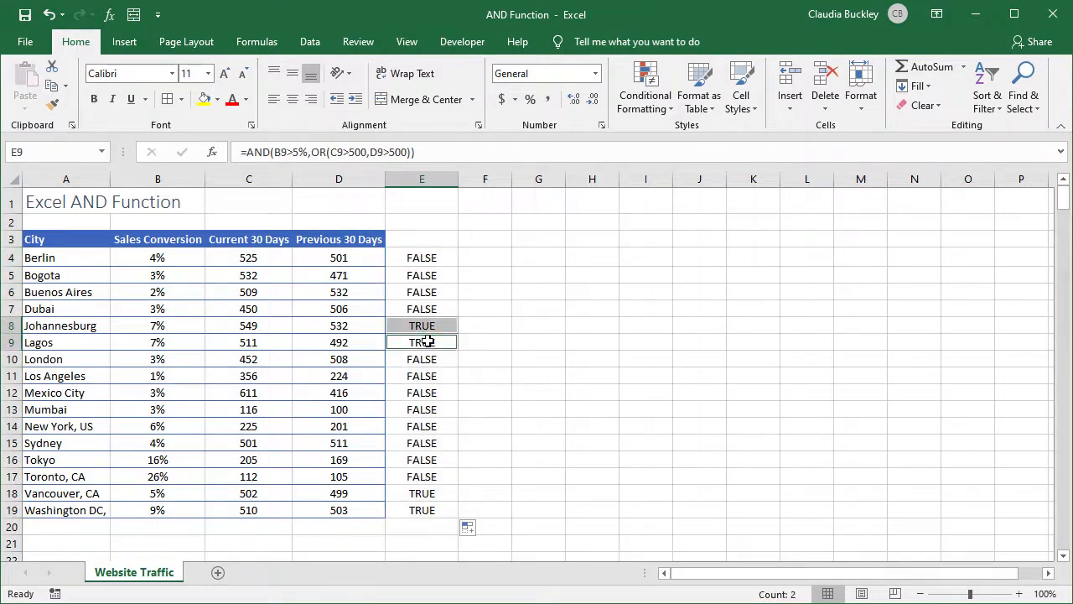
{"action": "left_click", "coordinate": [424, 493], "text": "ctrl"}
{"action": "left_click", "coordinate": [423, 510], "text": "ctrl"}
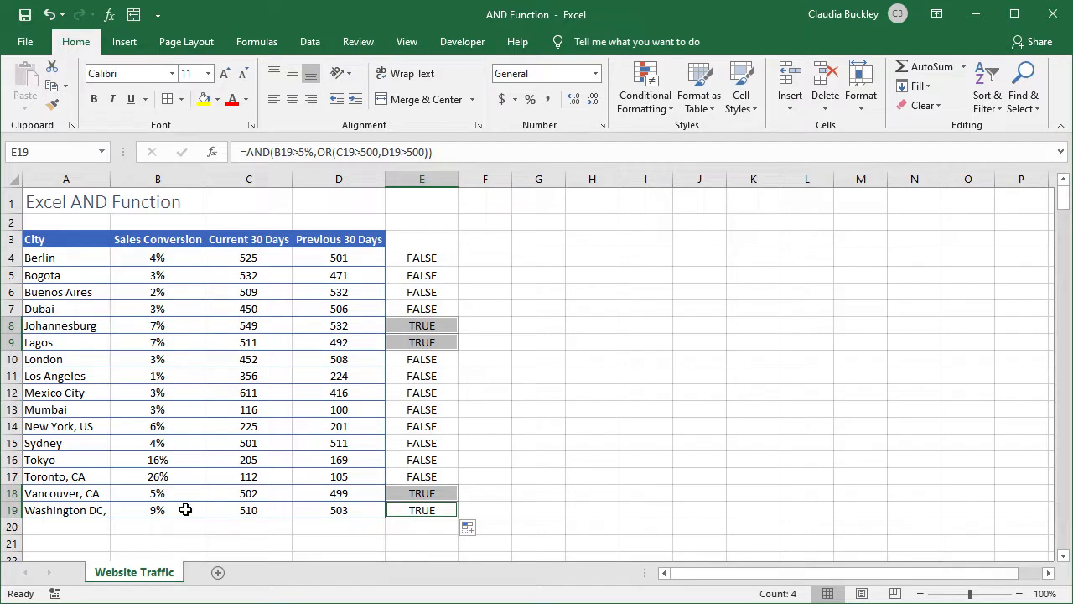
{"action": "left_click_drag", "start_coordinate": [245, 327], "coordinate": [333, 340]}
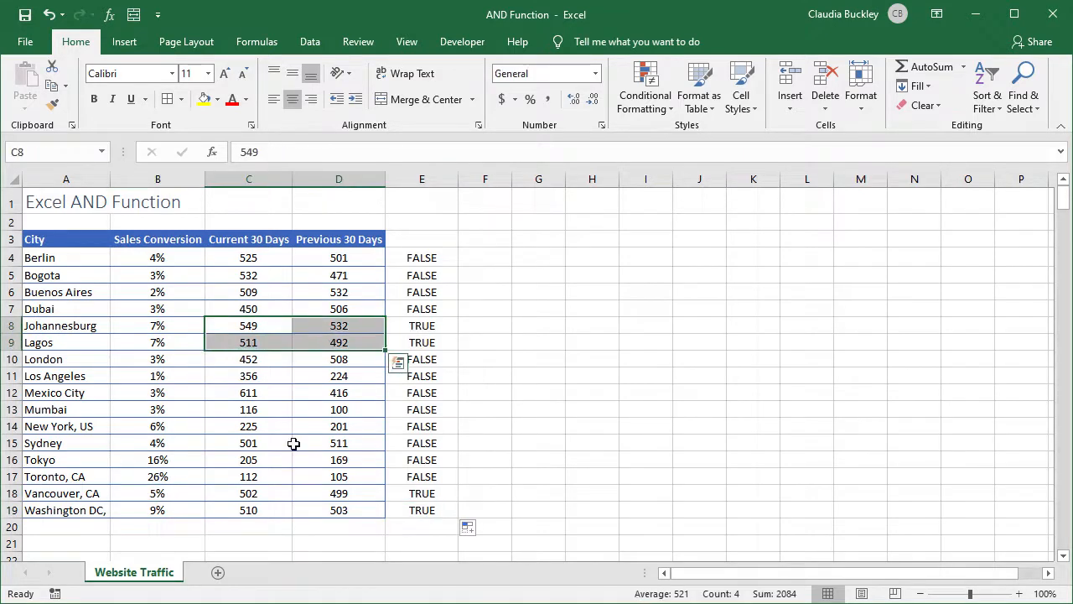
Select C18:D19, column B, columns C:D and E4 to check the TRUE results against the formula's conversion and traffic conditions
{"action": "left_click_drag", "start_coordinate": [270, 493], "coordinate": [322, 504]}
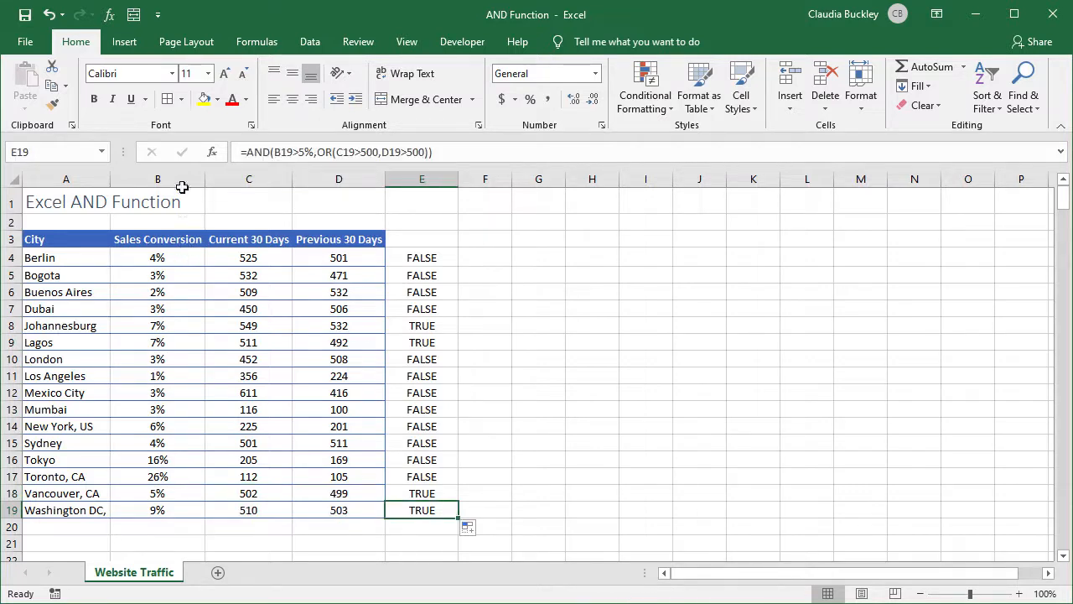
{"action": "left_click", "coordinate": [180, 176]}
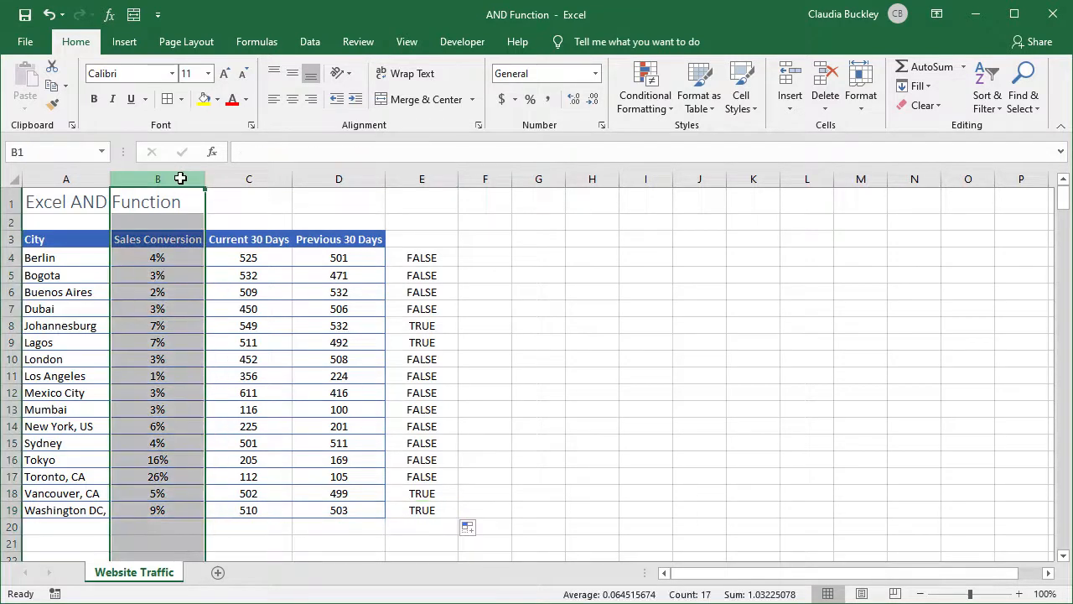
{"action": "left_click", "coordinate": [174, 257]}
{"action": "left_click_drag", "start_coordinate": [268, 178], "coordinate": [329, 170]}
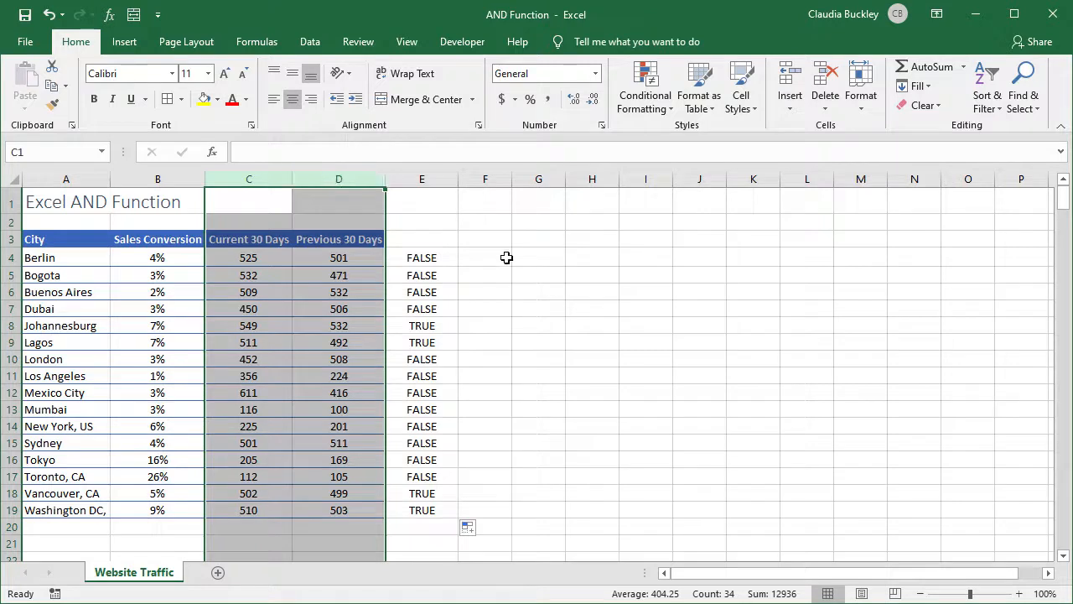
{"action": "left_click", "coordinate": [436, 257]}
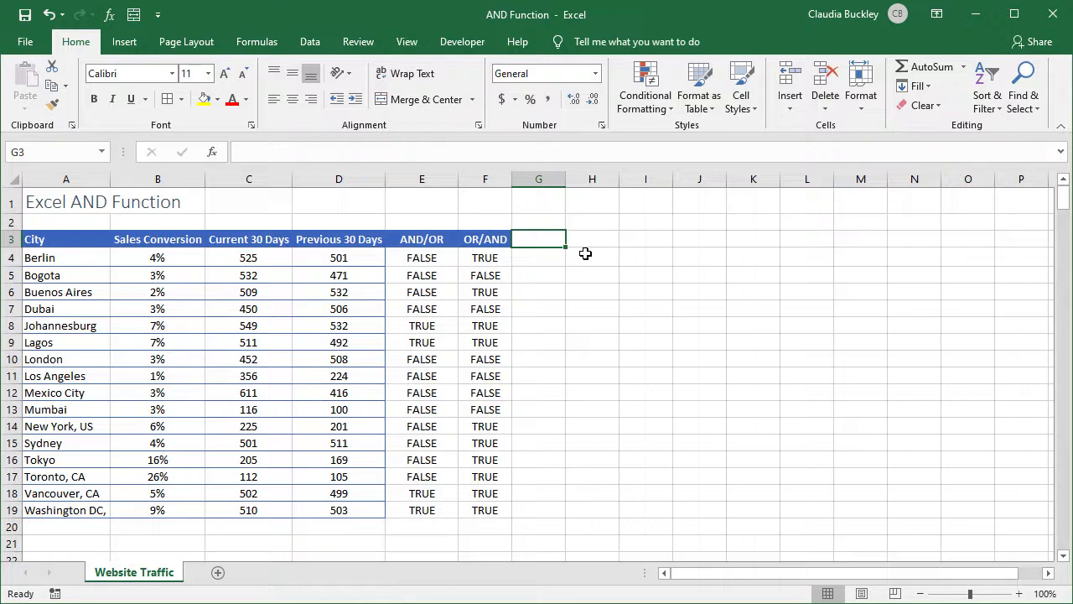
Compare the AND/OR formula in E4 with the OR/AND formula in F4 by inspecting each cell
{"action": "left_click", "coordinate": [415, 257]}
{"action": "left_click", "coordinate": [483, 259]}
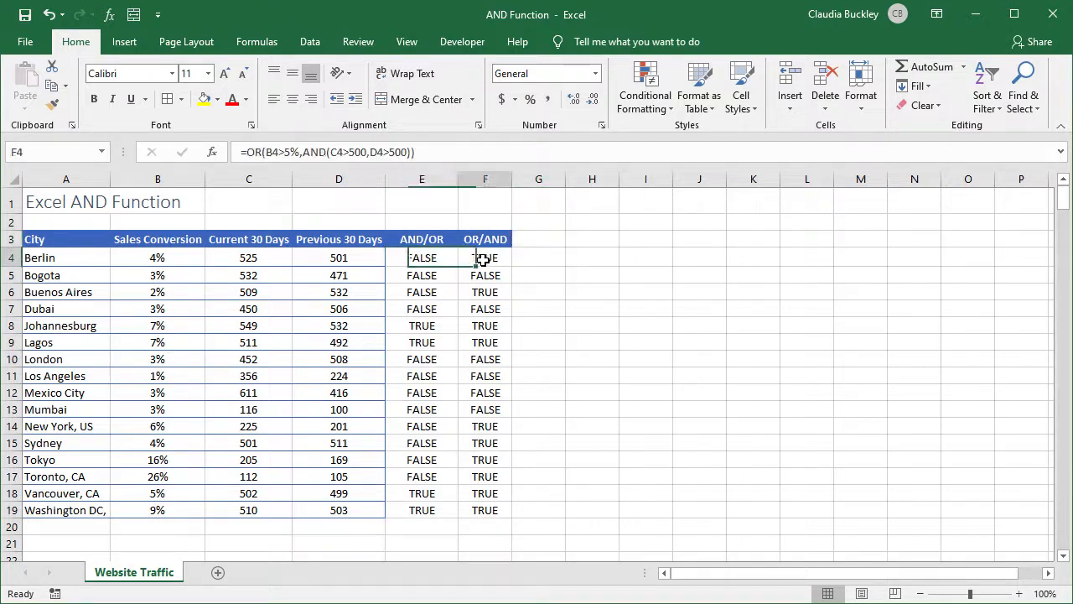
{"action": "left_click", "coordinate": [436, 260]}
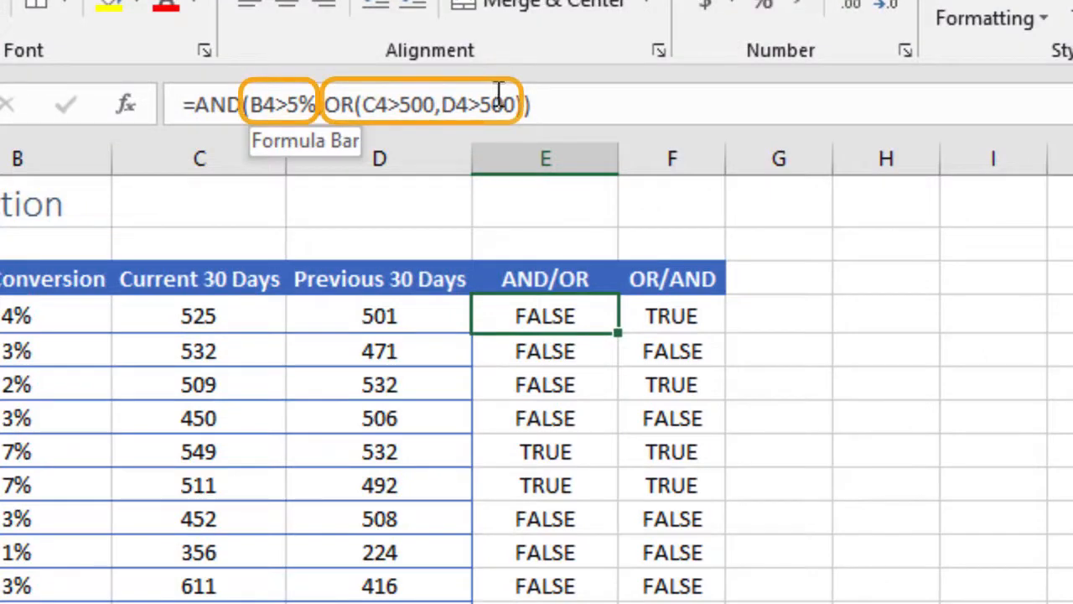
{"action": "left_click", "coordinate": [675, 319]}
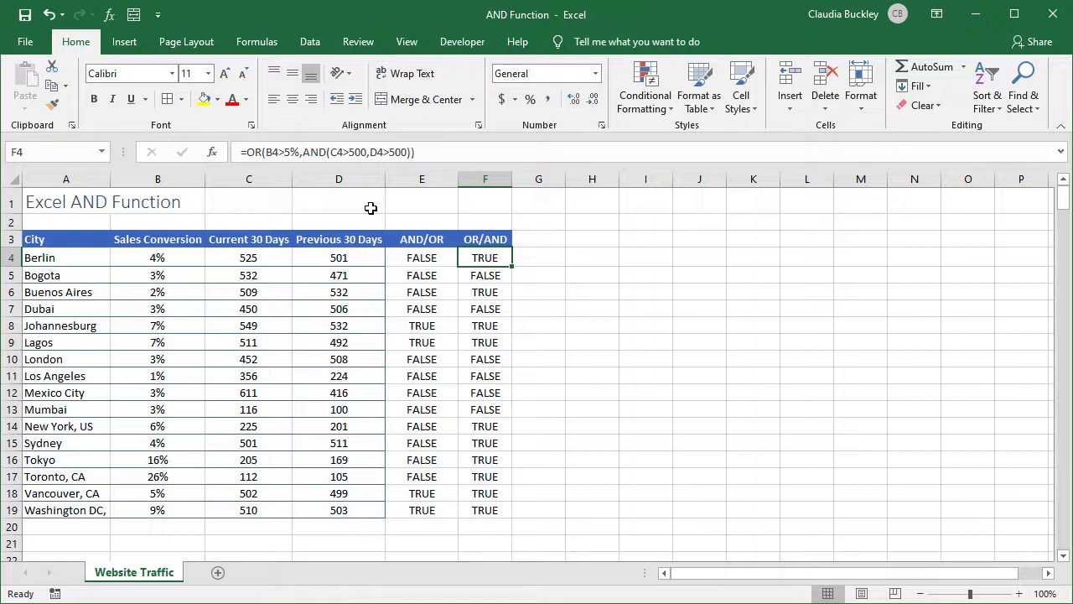
{"action": "left_click", "coordinate": [537, 253]}
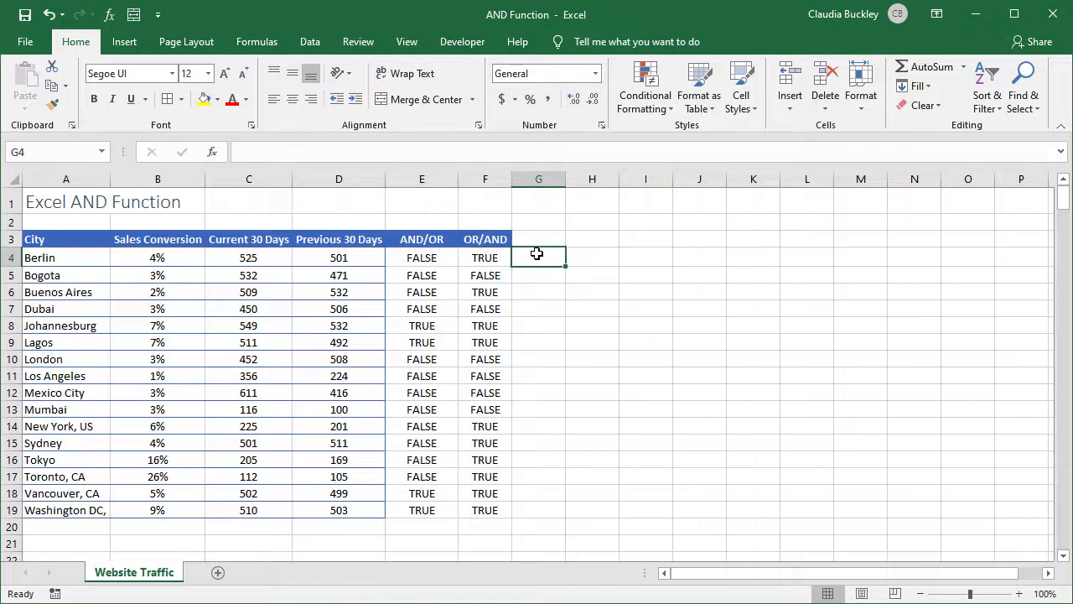